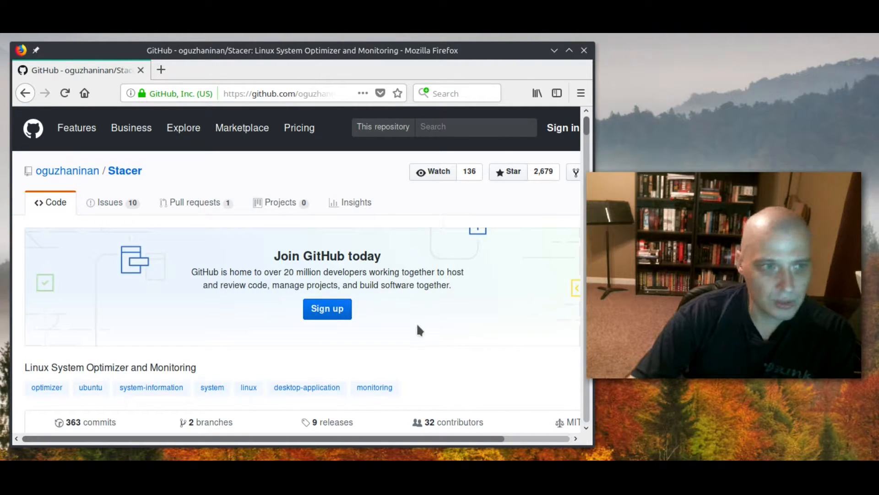
scroll(416, 330, "down", 5)
scroll(418, 331, "down", 5)
scroll(417, 331, "down", 5)
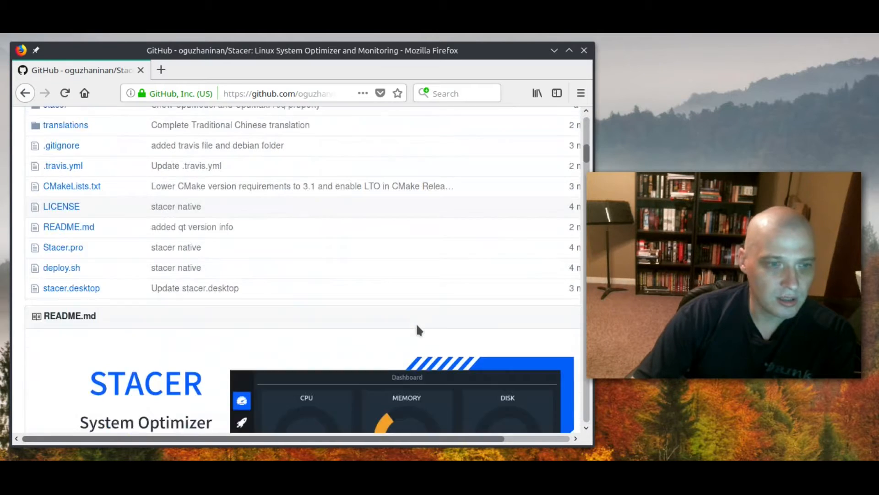
scroll(416, 330, "down", 5)
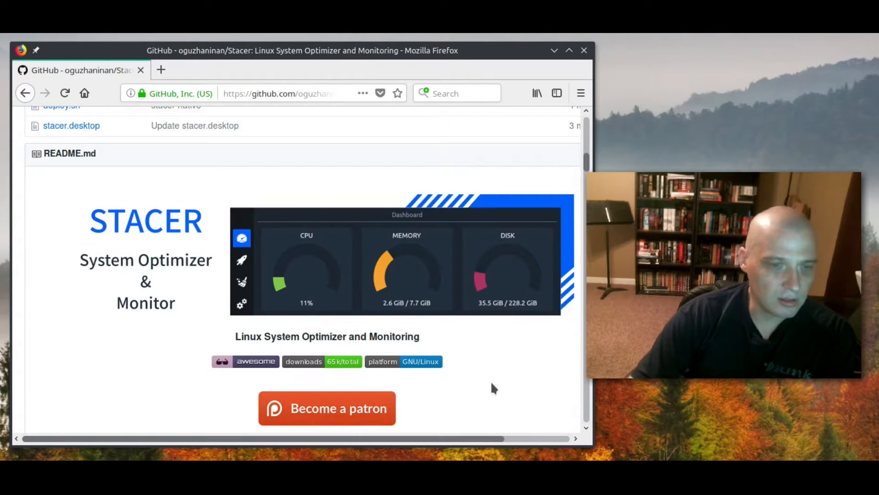
scroll(490, 385, "down", 5)
scroll(467, 393, "down", 3)
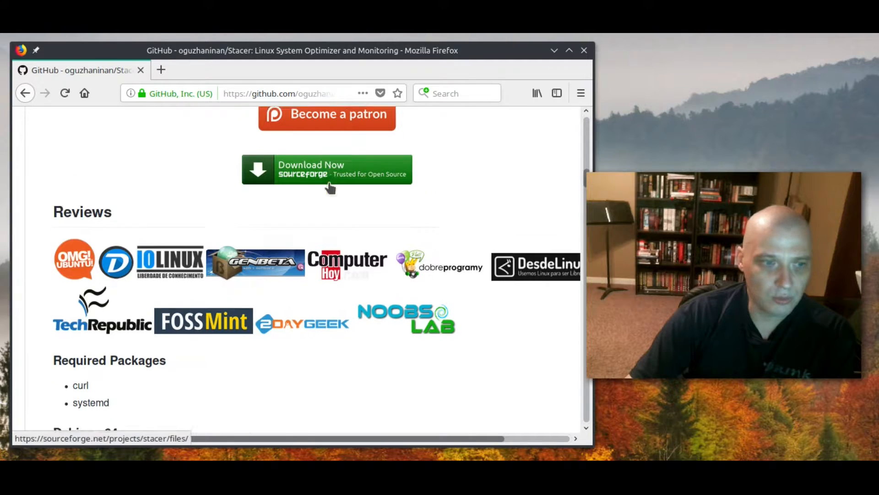
scroll(329, 189, "down", 4)
scroll(330, 187, "down", 4)
scroll(330, 187, "up", 2)
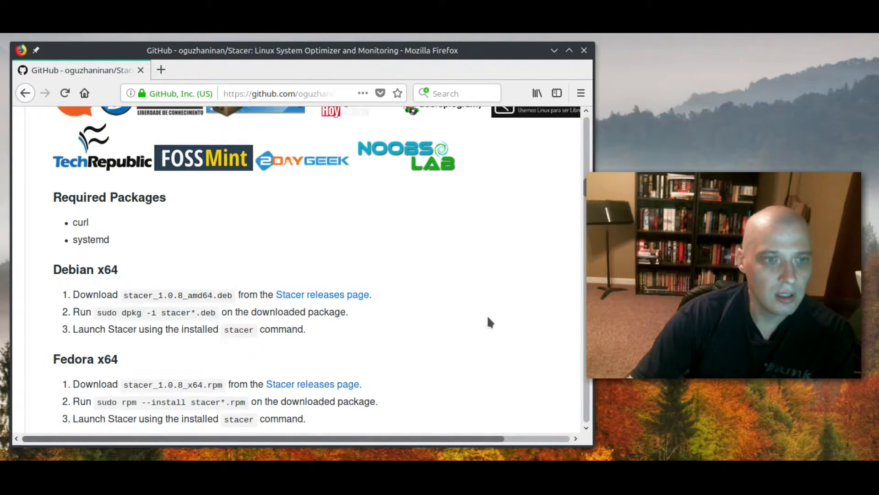
scroll(489, 321, "down", 2)
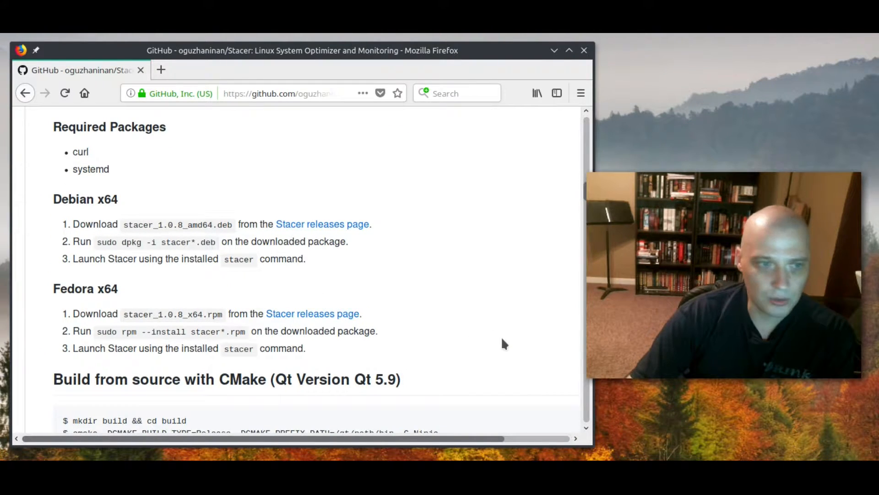
scroll(501, 344, "down", 2)
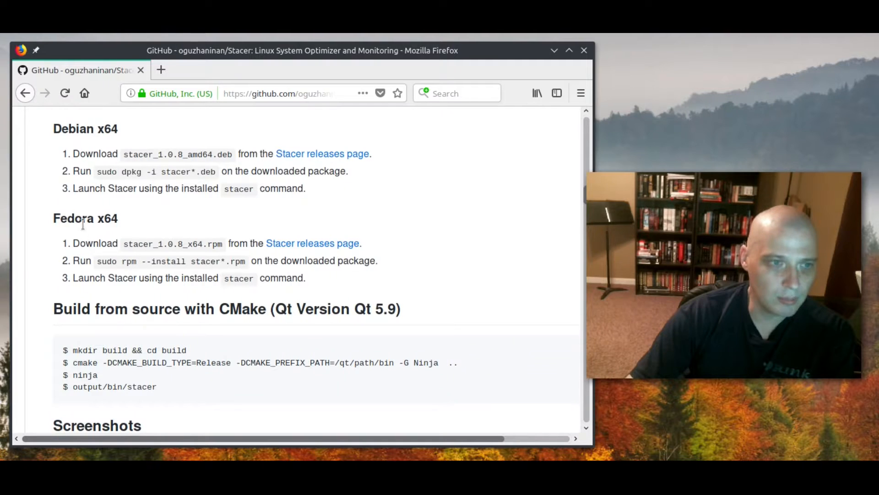
scroll(338, 297, "down", 2)
scroll(367, 285, "down", 2)
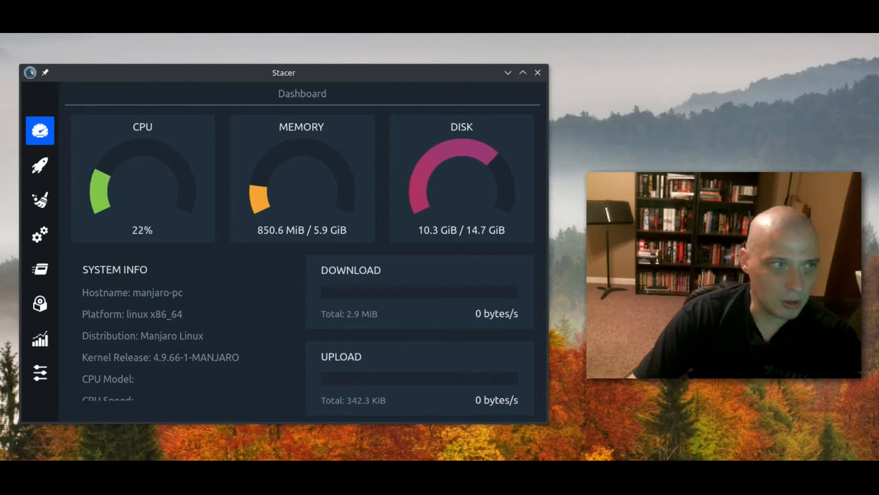
Show the System Startup Apps page, which lists no startup applications
left_click(40, 168)
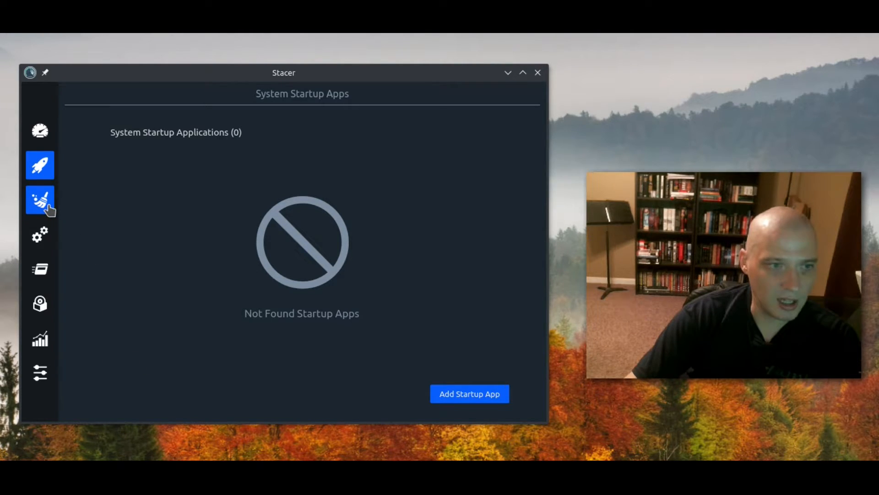
Scan Package Caches in the System Cleaner, revealing 1031 files totalling 3.3 GiB, and peek at the file list
left_click(48, 208)
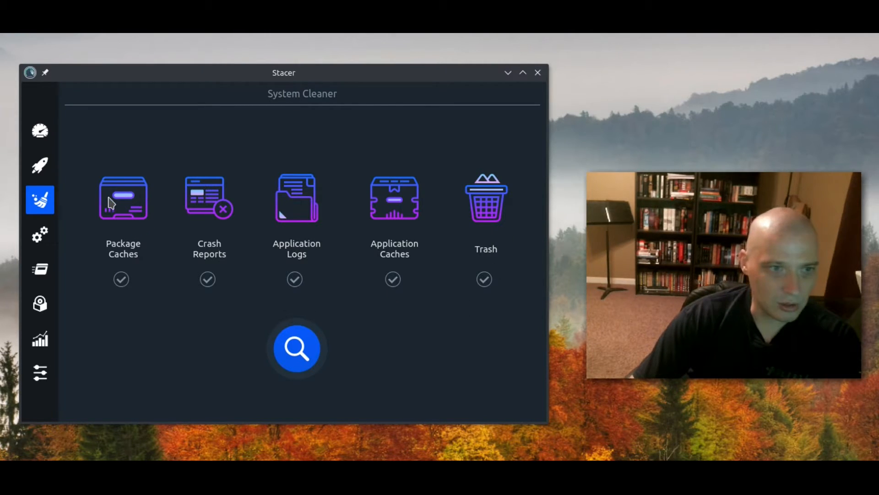
left_click(121, 279)
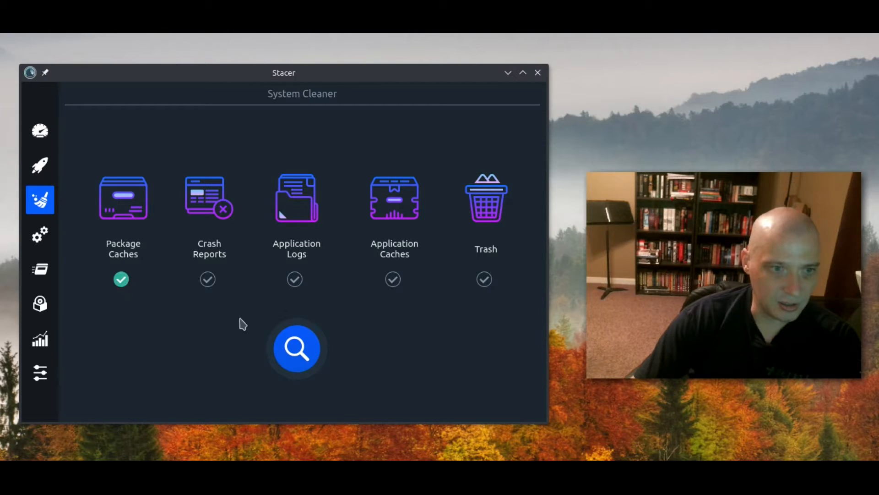
left_click(297, 348)
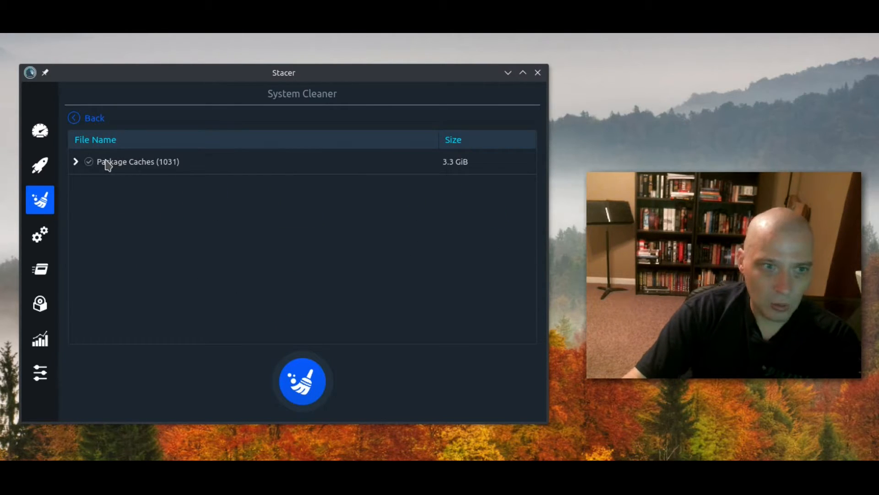
left_click(76, 163)
left_click(76, 164)
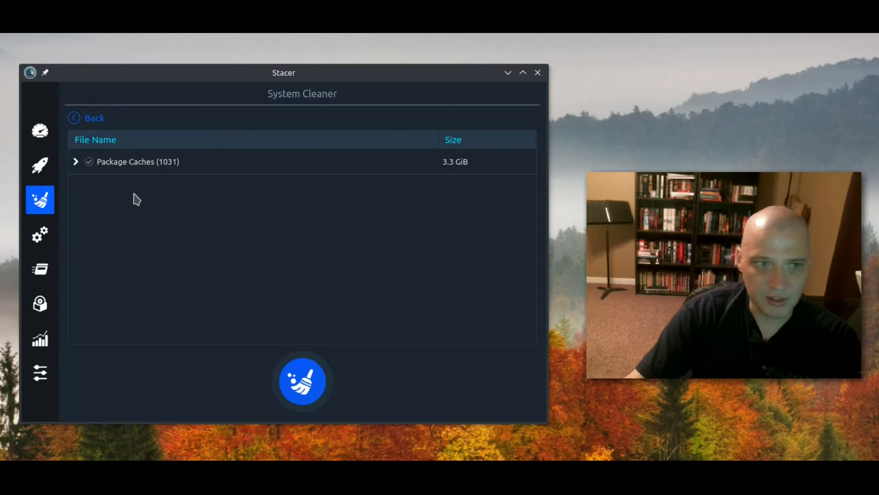
Scan Application Logs, mark the 14 log files (112.7 MiB) for cleaning and review them, then return to the categories
left_click(78, 120)
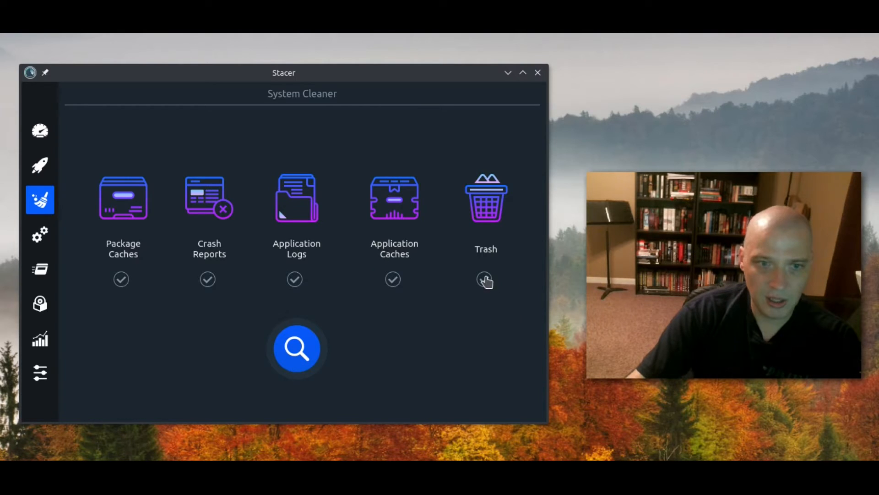
left_click(294, 279)
left_click(300, 365)
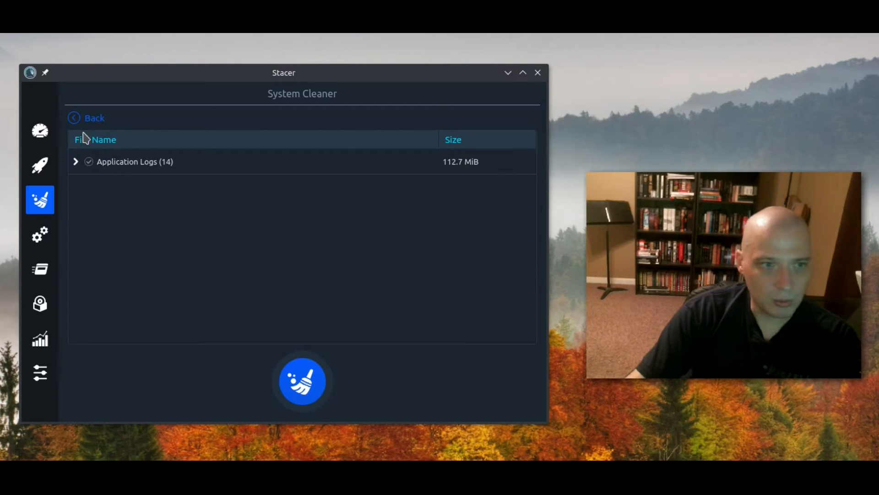
left_click(138, 164)
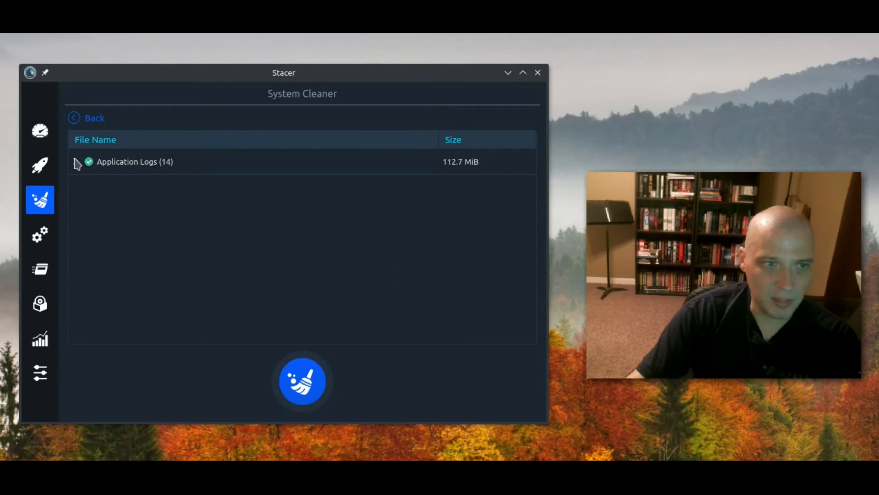
left_click(76, 163)
scroll(163, 176, "down", 3)
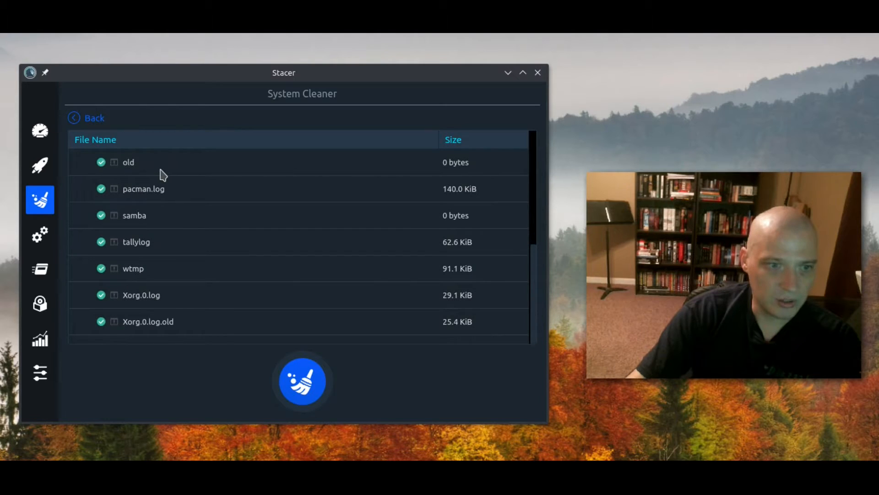
left_click(303, 382)
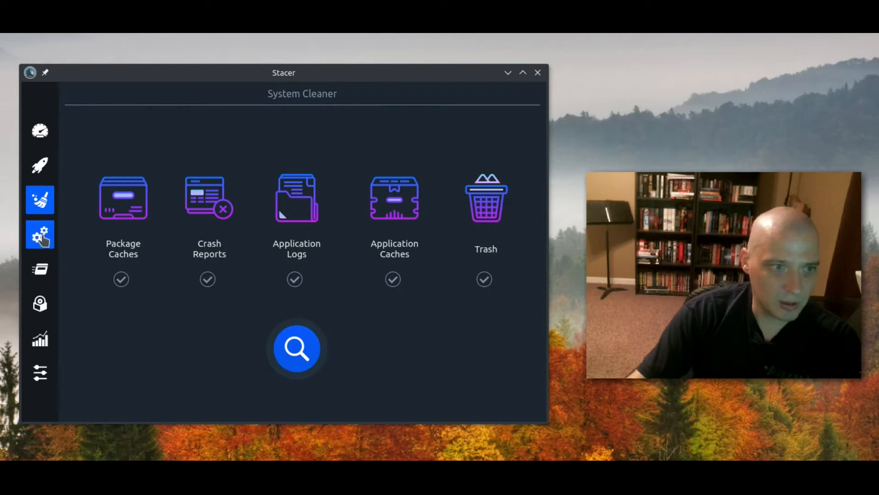
Show the System Services list of 76 services with startup and running states
left_click(42, 237)
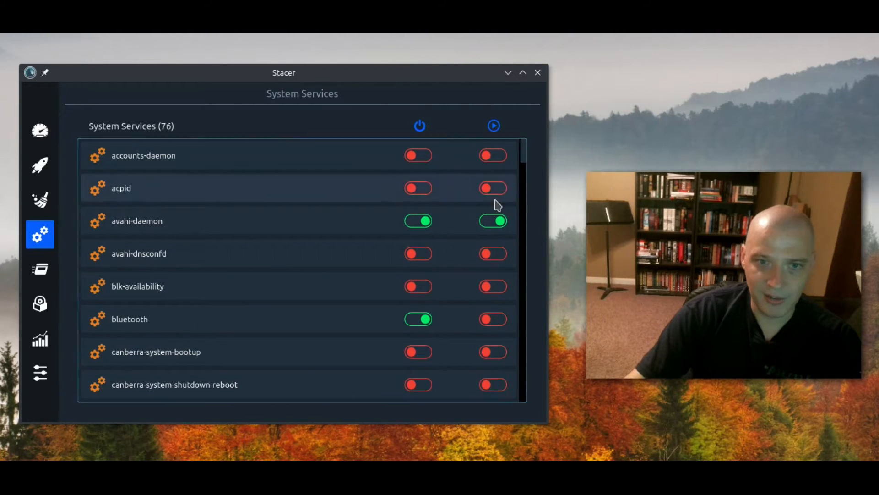
left_click_drag(522, 155, 524, 173)
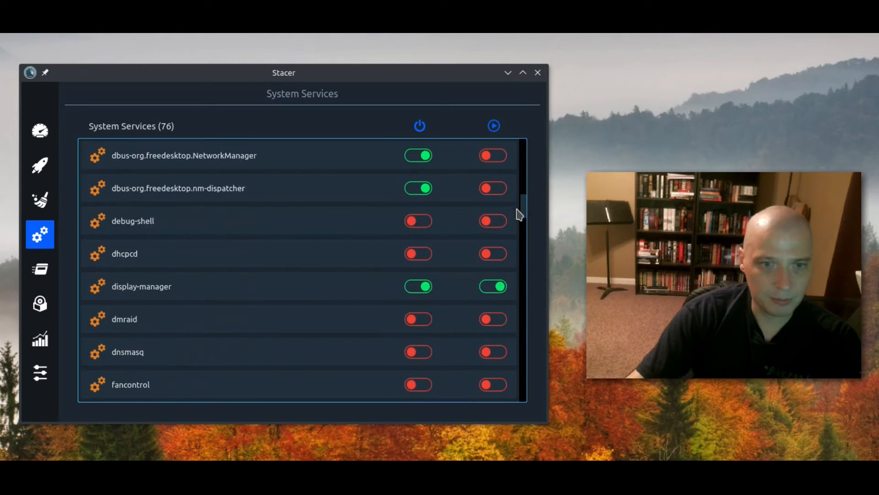
mouse_move(518, 215)
left_mouse_down()
mouse_move(510, 344)
mouse_move(517, 400)
mouse_move(516, 118)
left_mouse_up()
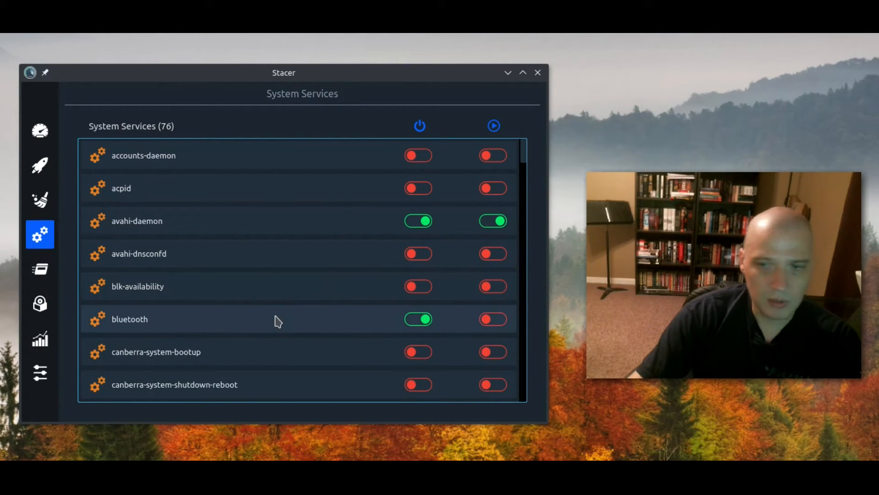
Review the running processes, then list the 1133 installed packages in the Uninstaller
left_click(45, 278)
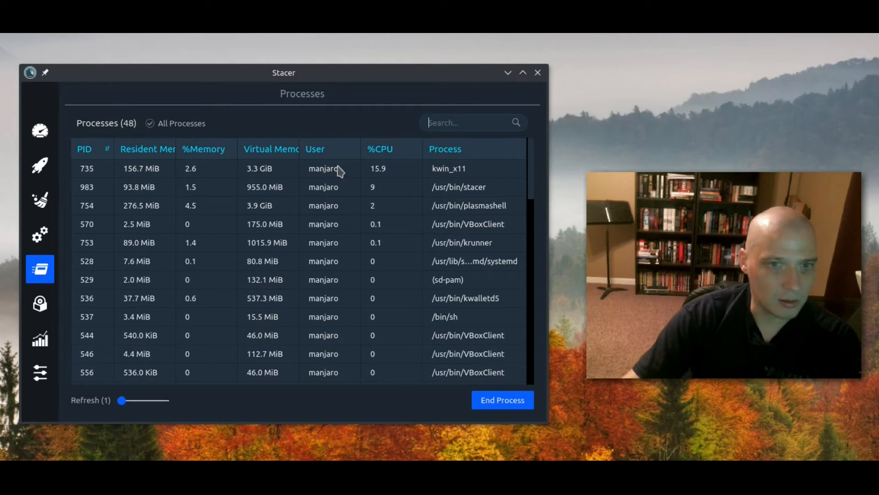
left_click(41, 303)
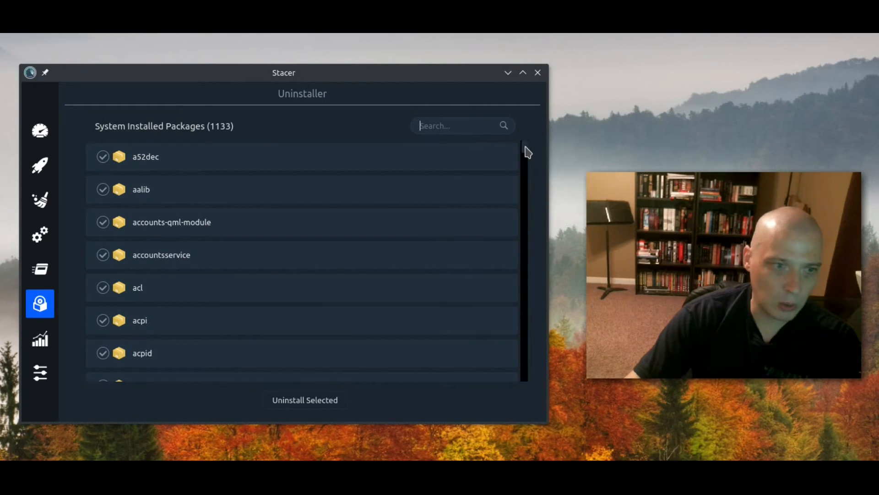
mouse_move(526, 152)
left_mouse_down()
mouse_move(524, 387)
mouse_move(530, 115)
left_mouse_up()
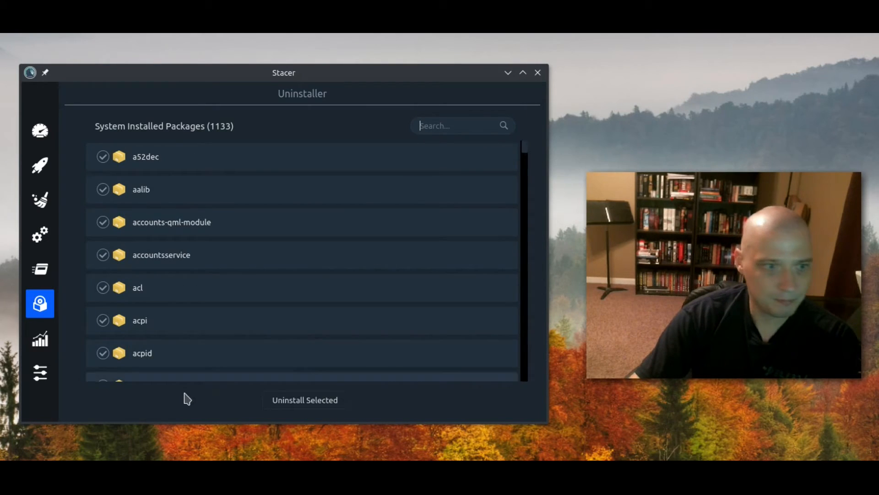
Show the Resources page with live CPU, memory and network history graphs
left_click(40, 339)
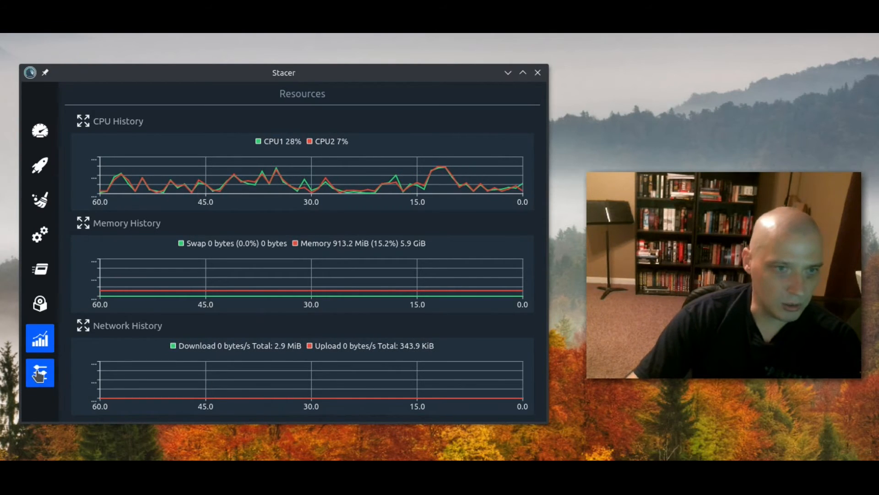
In Settings, switch the interface theme from Default to Light
left_click(35, 377)
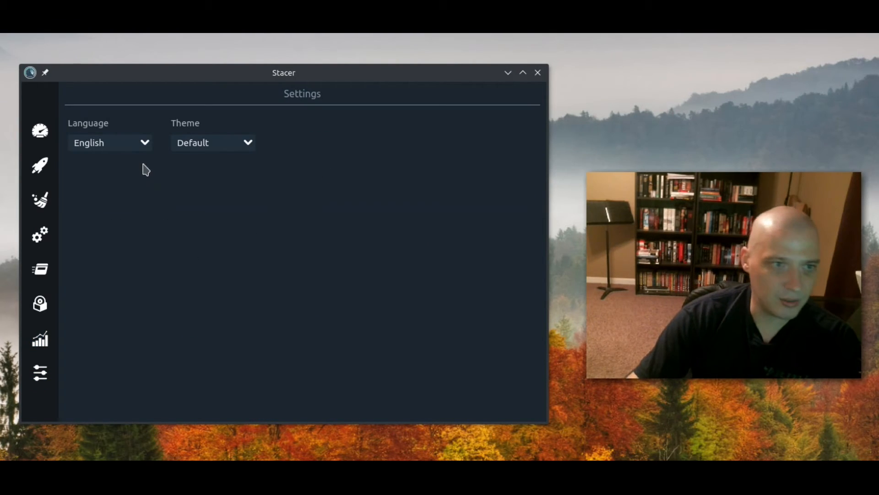
left_click(246, 143)
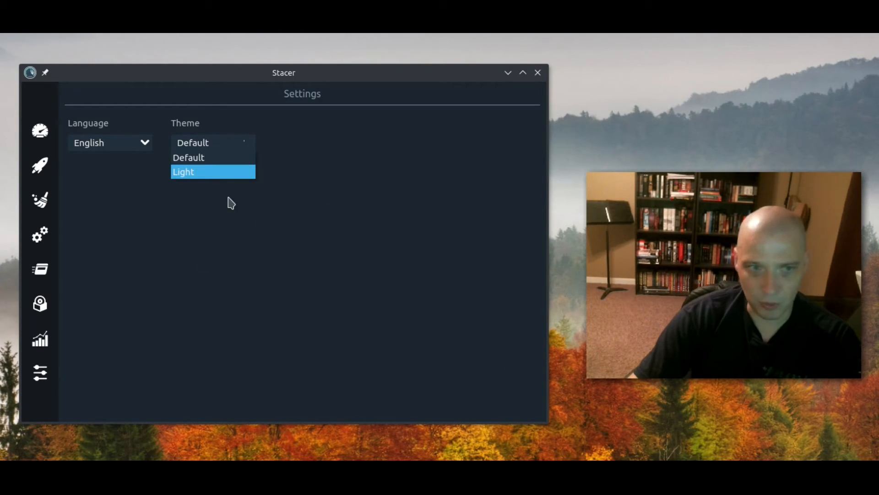
left_click(254, 160)
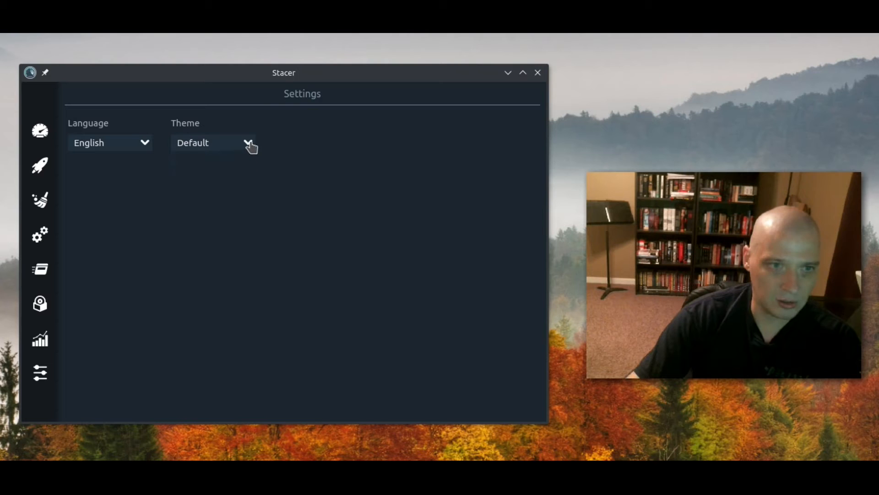
left_click(247, 143)
left_click(231, 173)
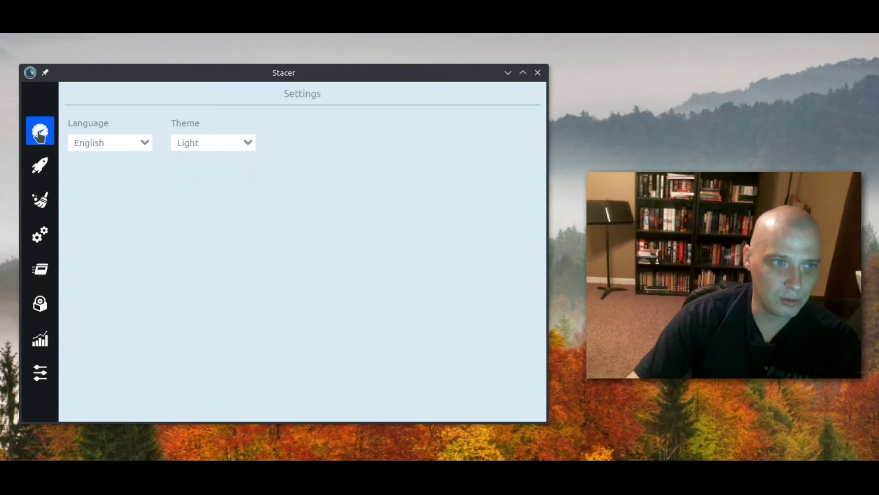
Return to the dashboard showing CPU, memory and disk usage in the Light theme
left_click(40, 134)
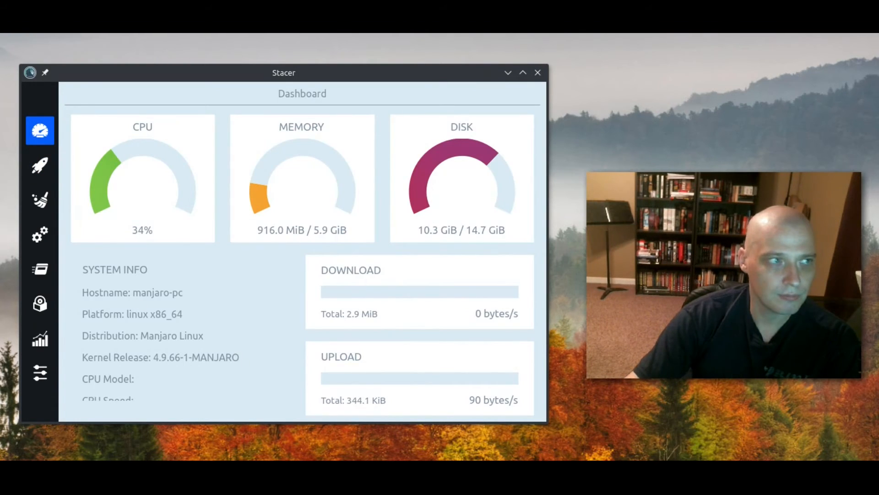